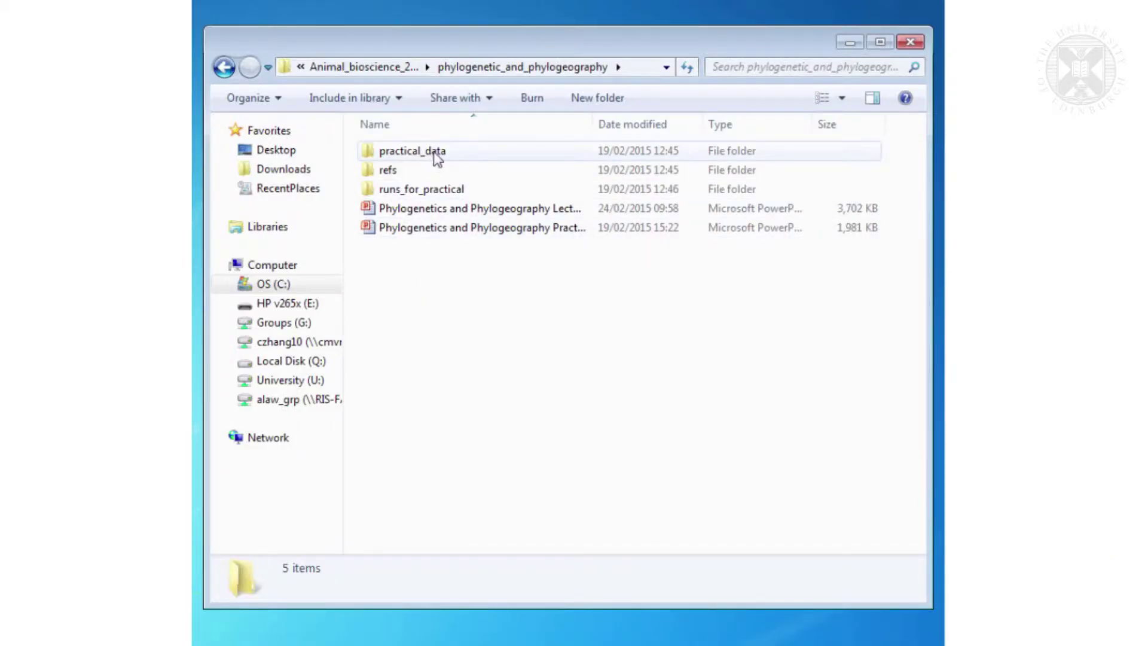
Step: Go into practical_data > original_data and select H5N1_HA_sel5regions.fas
double_click(437, 157)
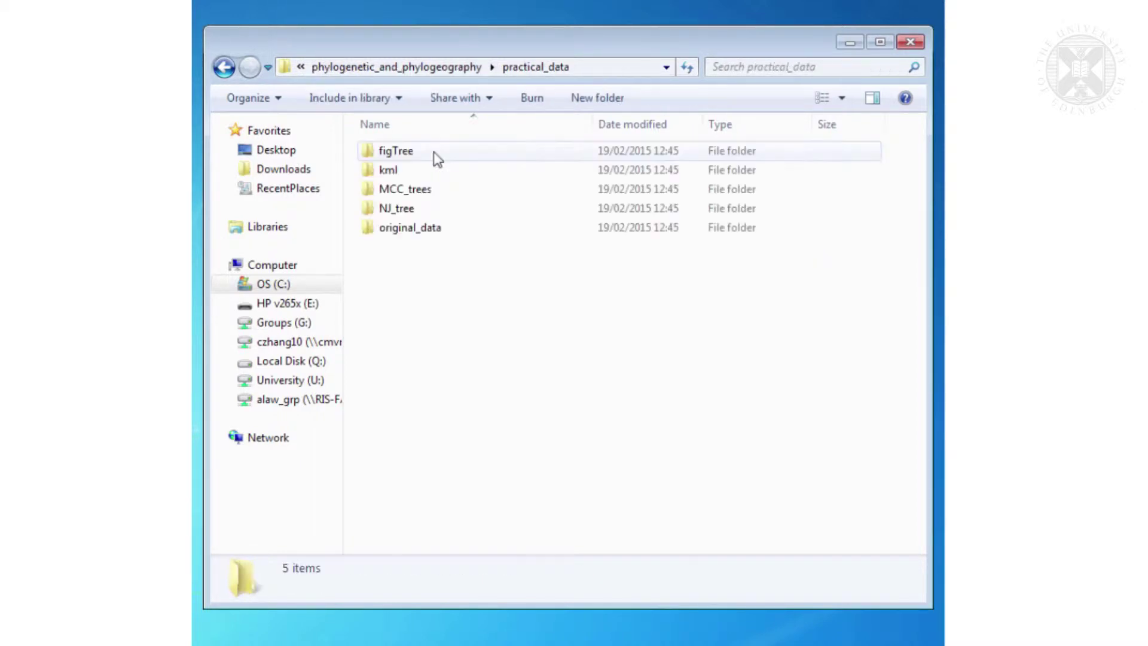
double_click(421, 235)
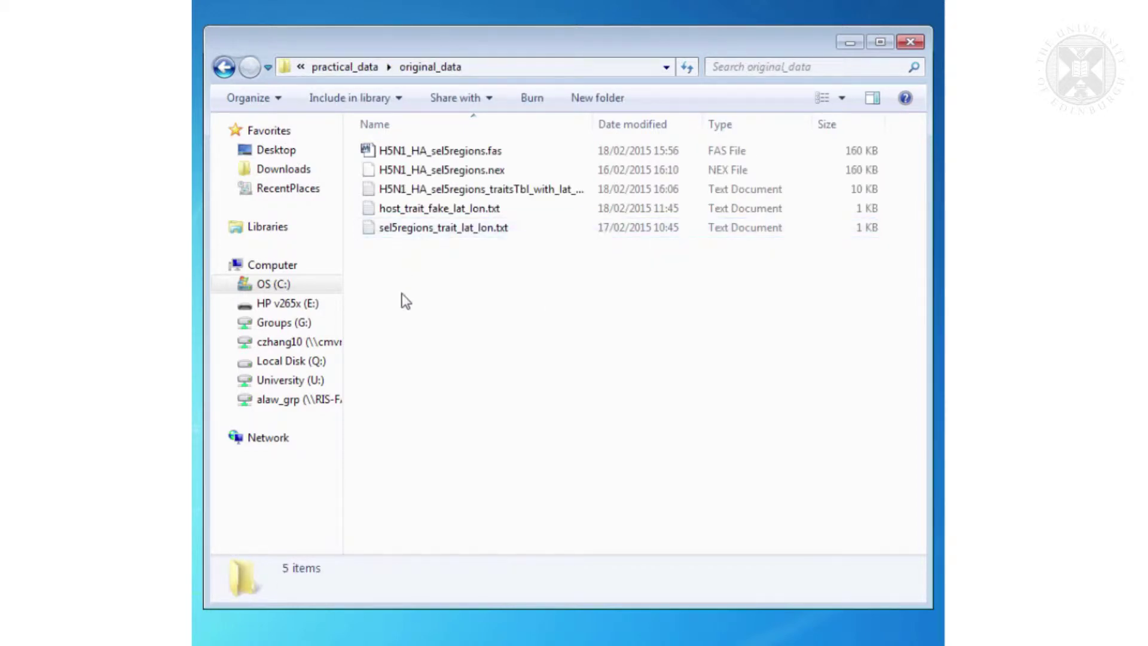
left_click(452, 156)
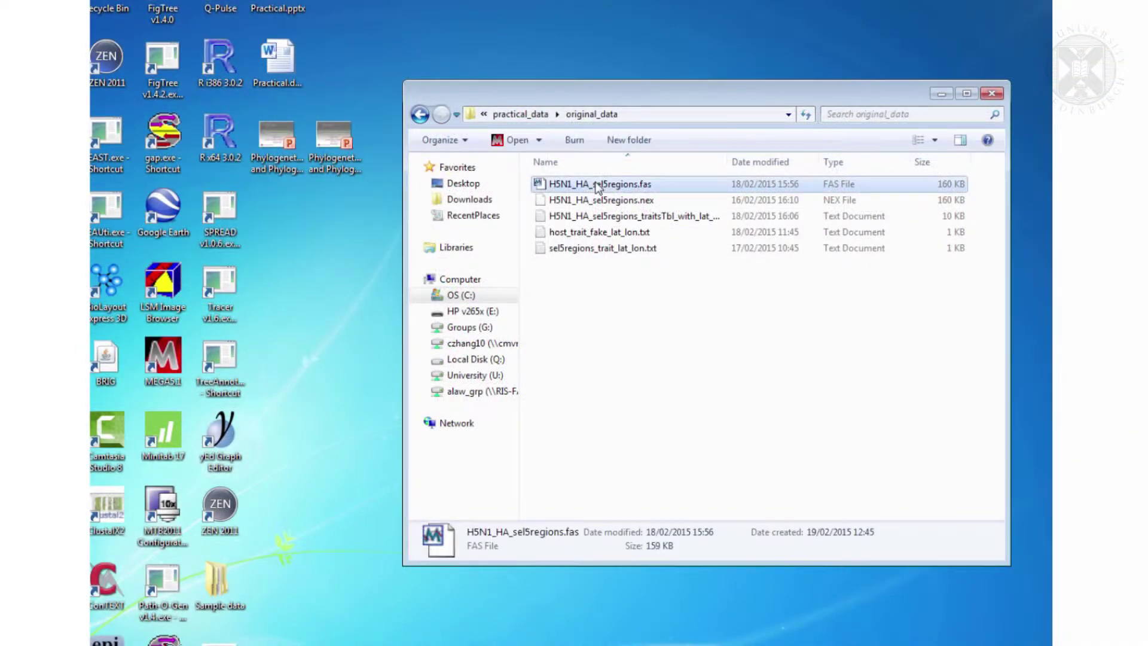
Step: Launch MEGA 5 and ignore the offered update
double_click(166, 359)
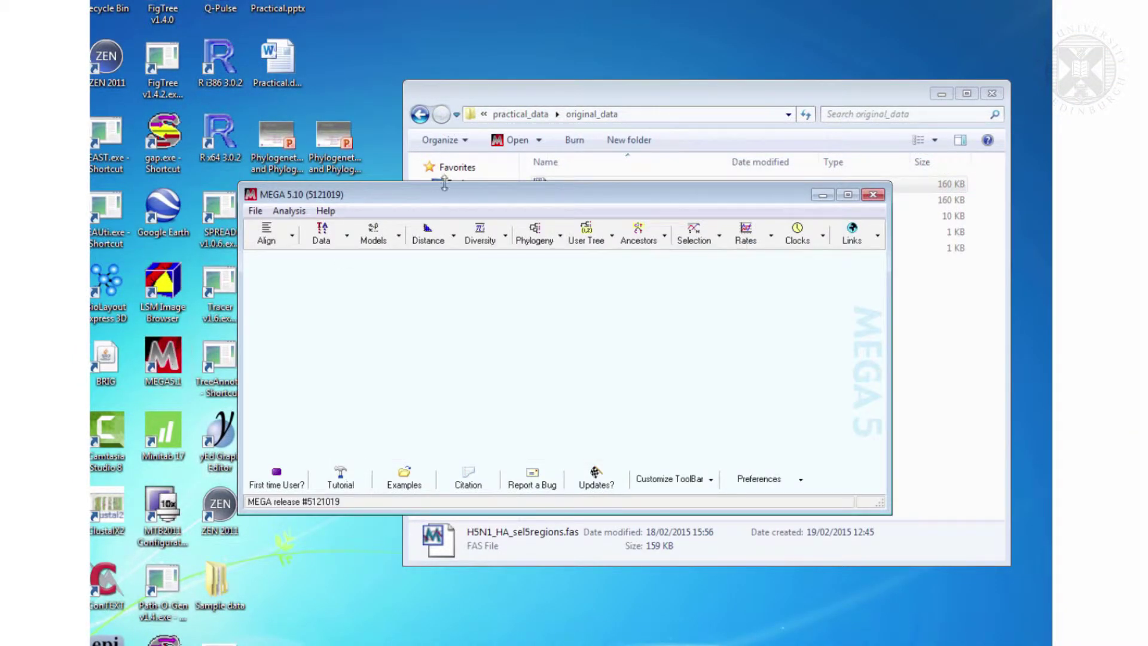
left_click(255, 211)
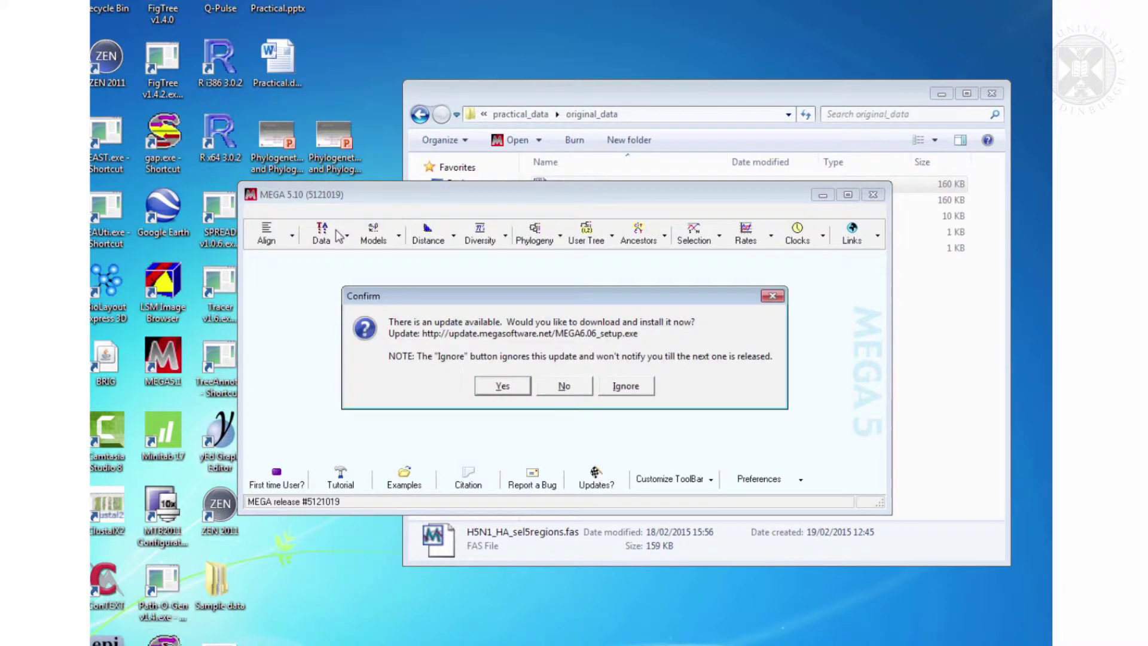
left_click(623, 385)
Step: Open H5N1_HA_sel5regions.fas in MEGA and choose to align it
left_click(255, 211)
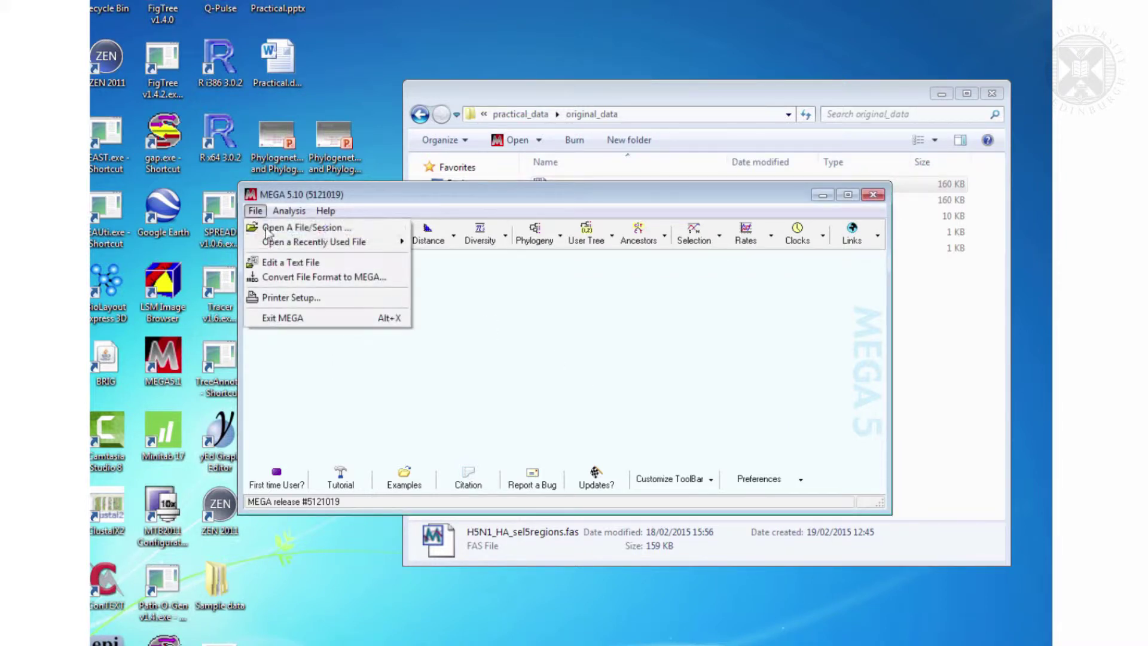
mouse_move(309, 247)
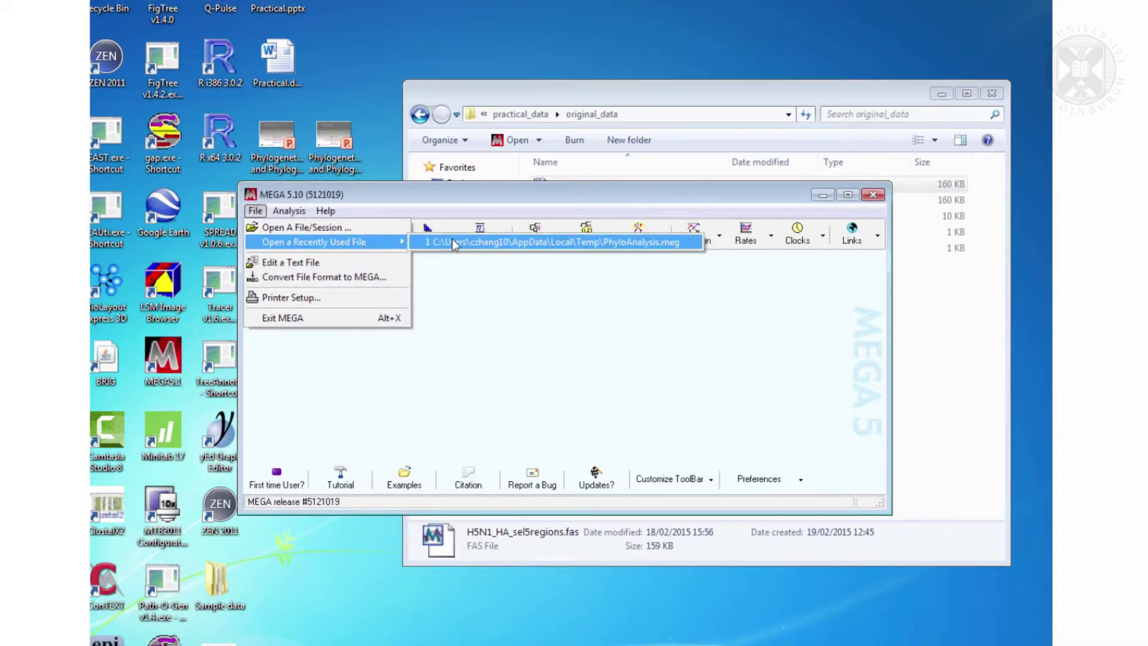
left_click(300, 228)
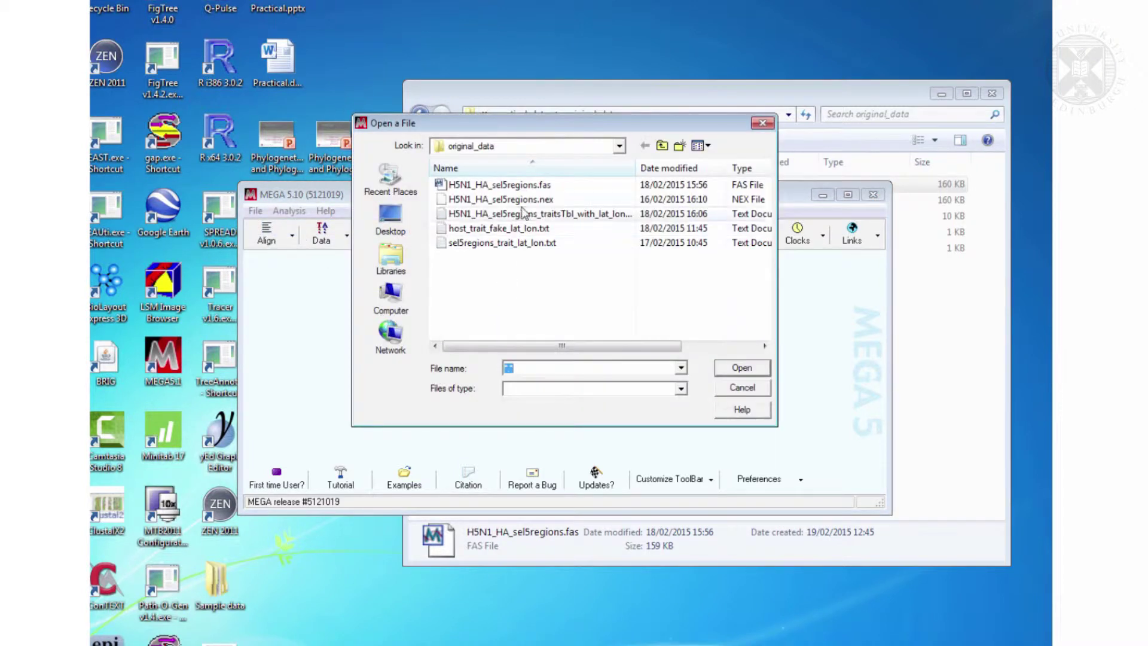
left_click(500, 187)
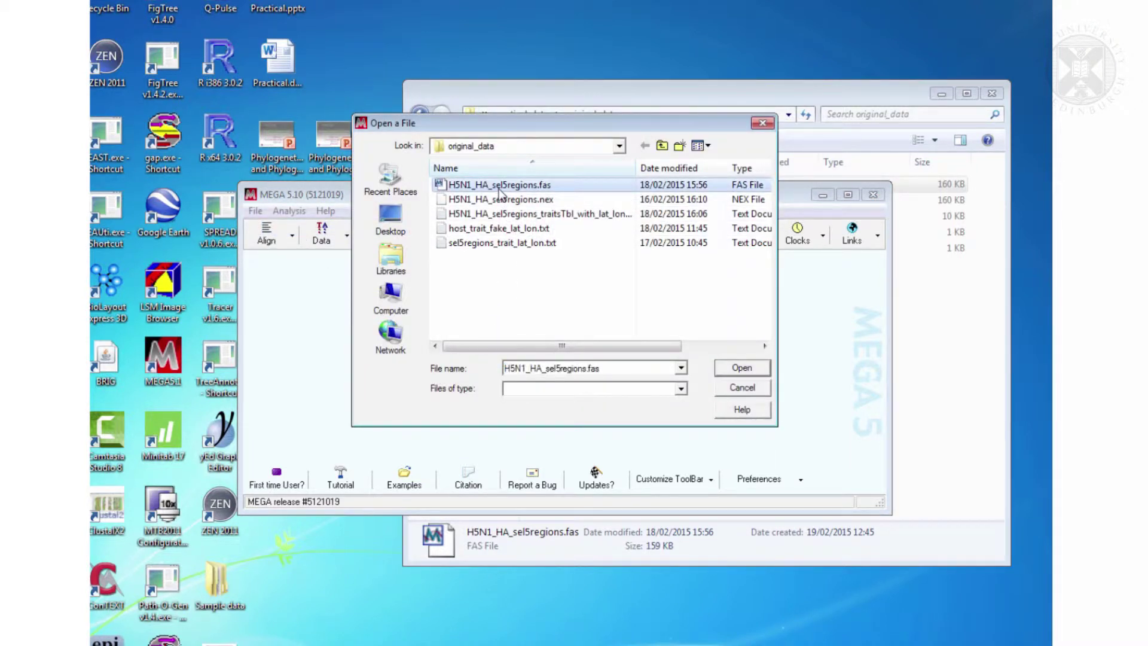
left_click(741, 368)
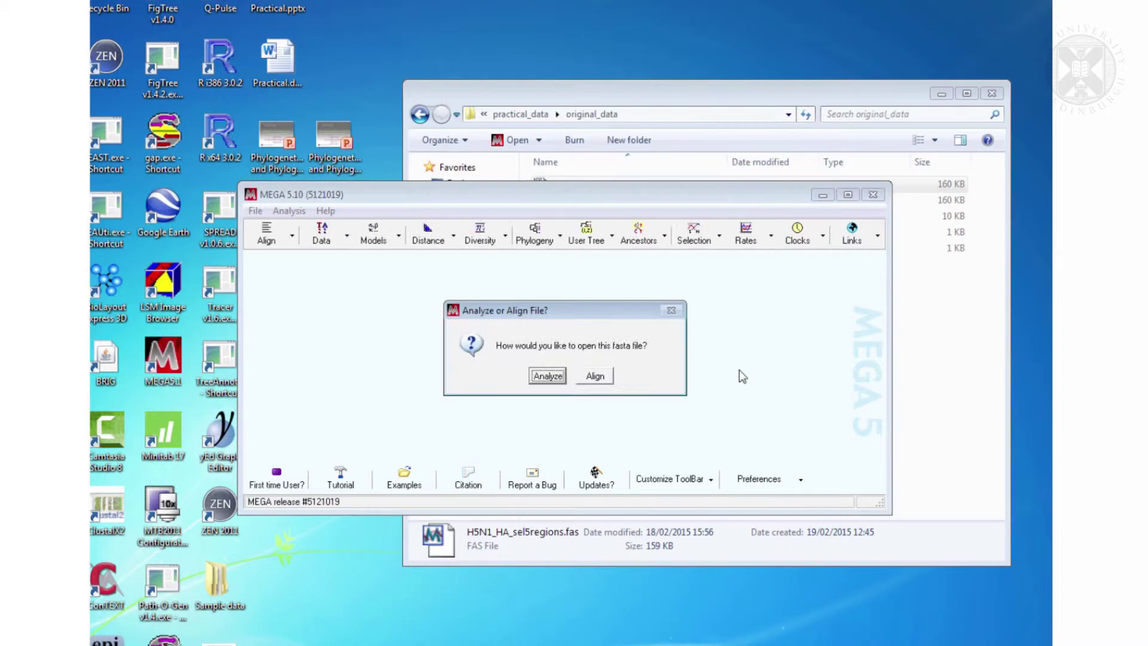
left_click(597, 377)
Step: Enlarge the Alignment Explorer and send the alignment to phylogenetic analysis as protein-coding data
left_click_drag(688, 293, 482, 100)
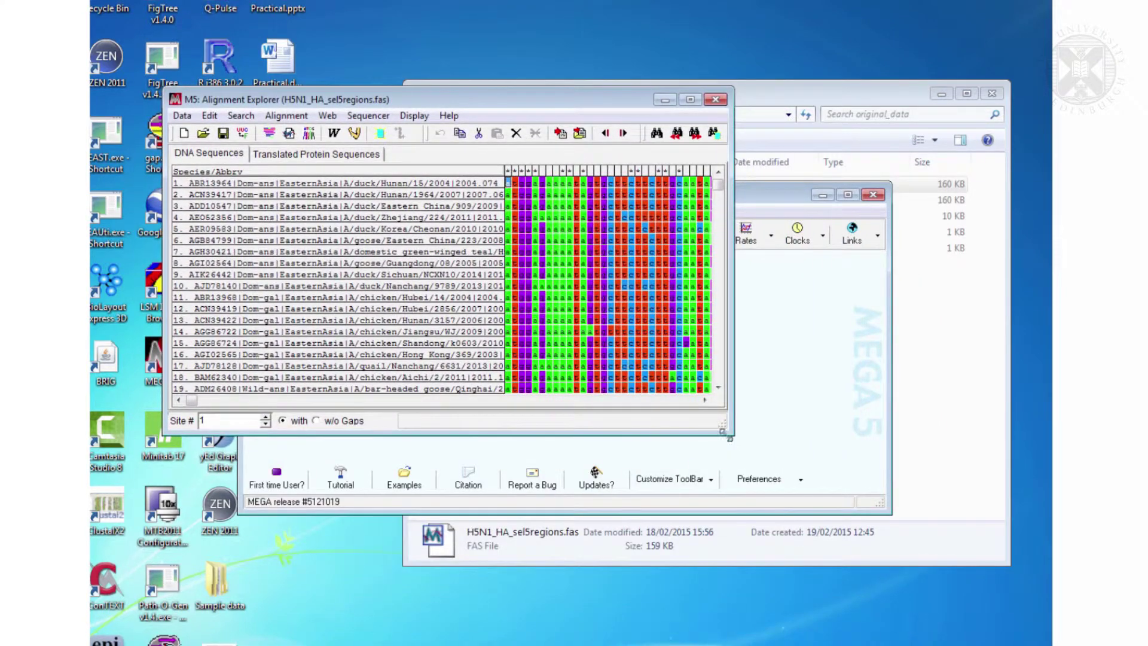
left_click_drag(729, 438, 986, 627)
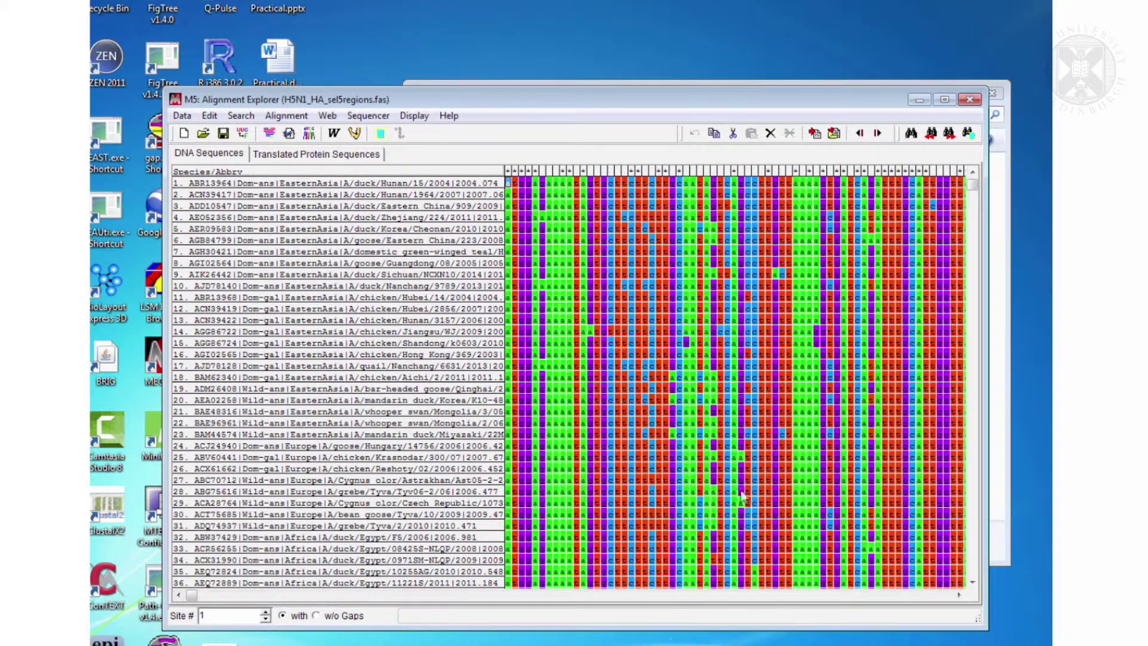
left_click(182, 116)
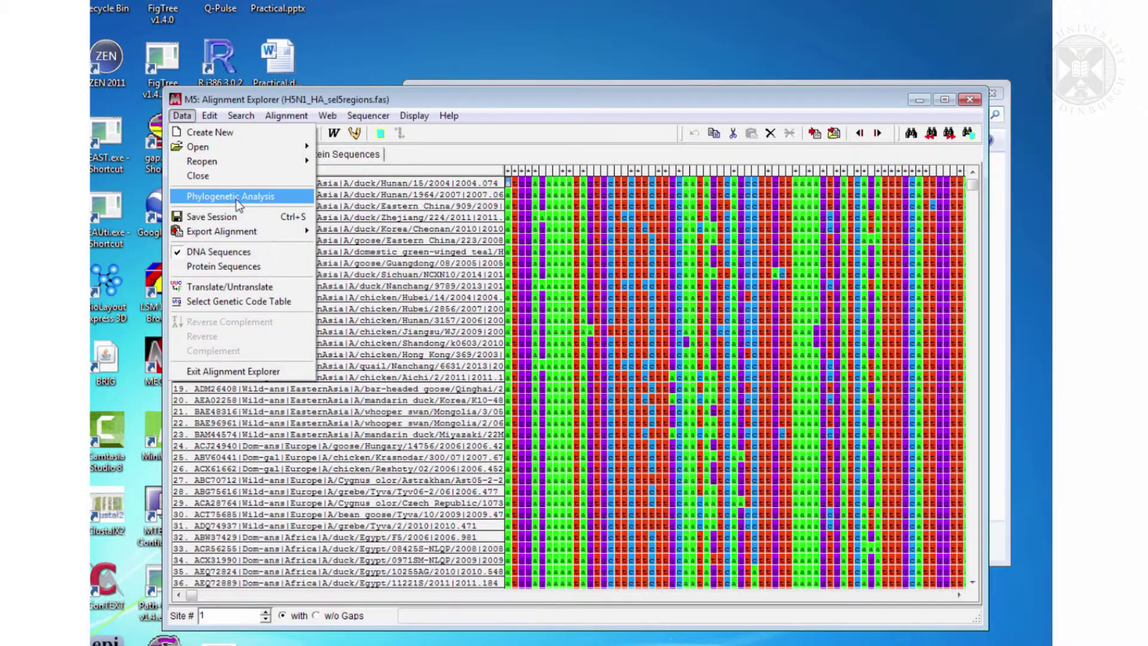
left_click(235, 199)
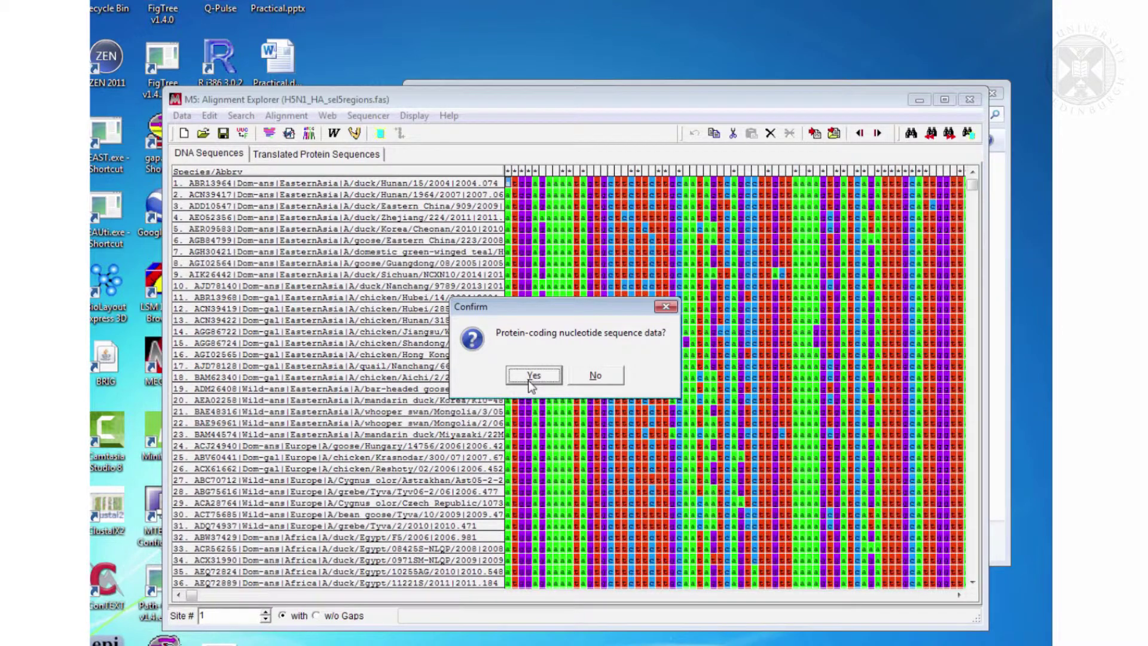
left_click(533, 375)
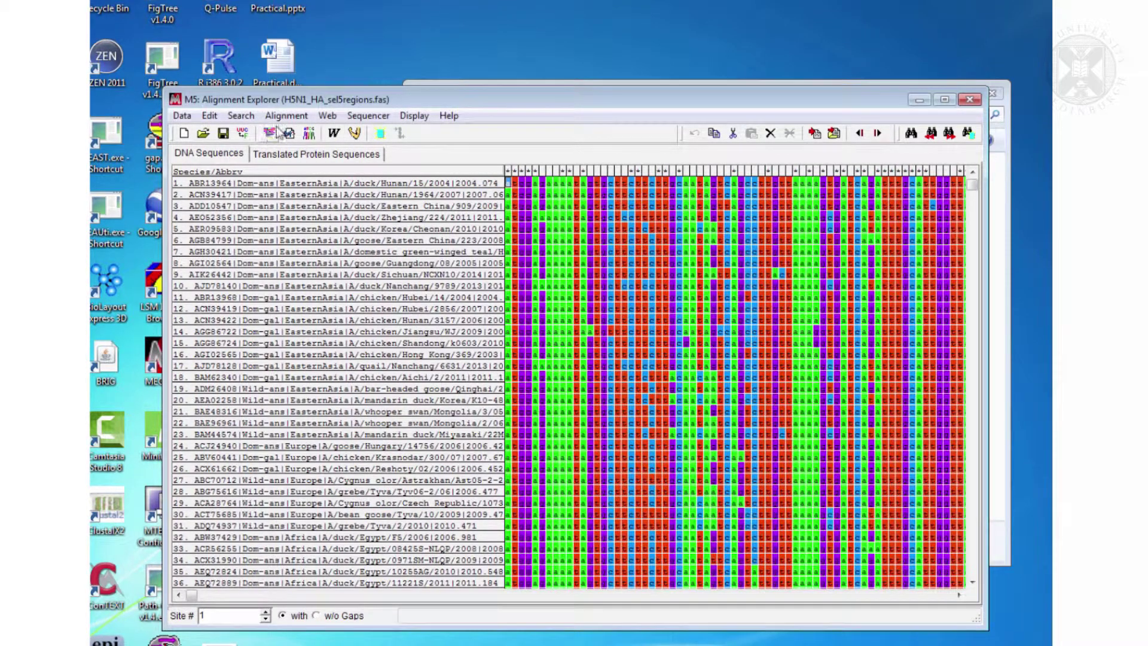
Step: Move the Alignment Explorer aside and bring MEGA's main window to the front
left_click_drag(640, 102, 671, 292)
mouse_move(675, 337)
left_mouse_down()
mouse_move(665, 355)
mouse_move(653, 333)
left_mouse_up()
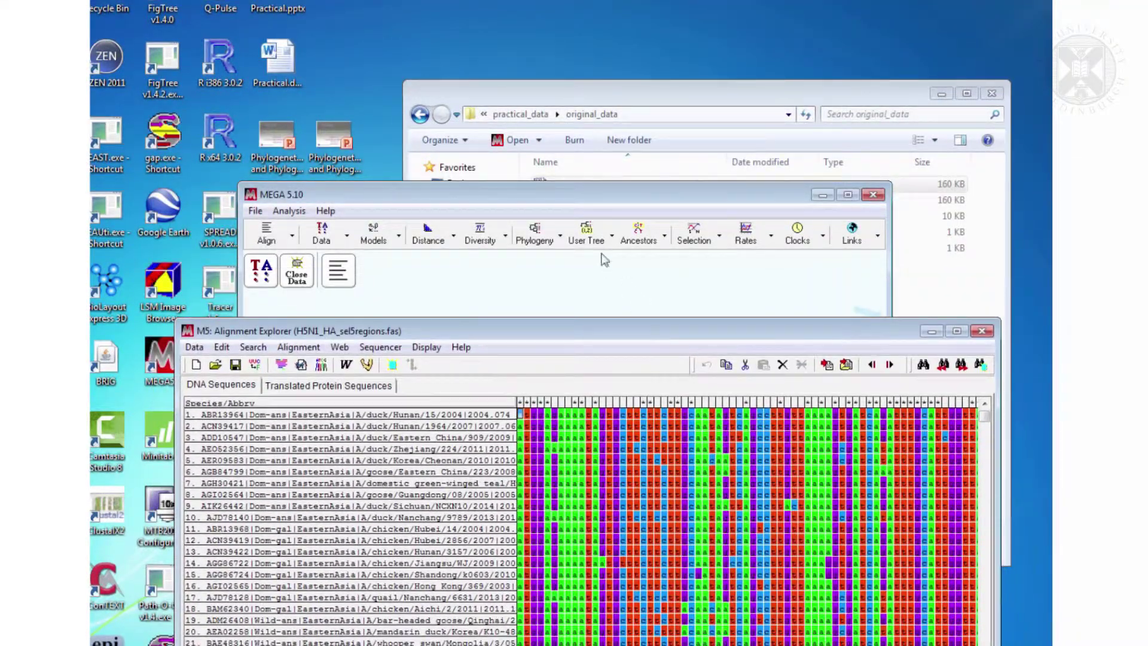
left_click(519, 202)
left_click(533, 234)
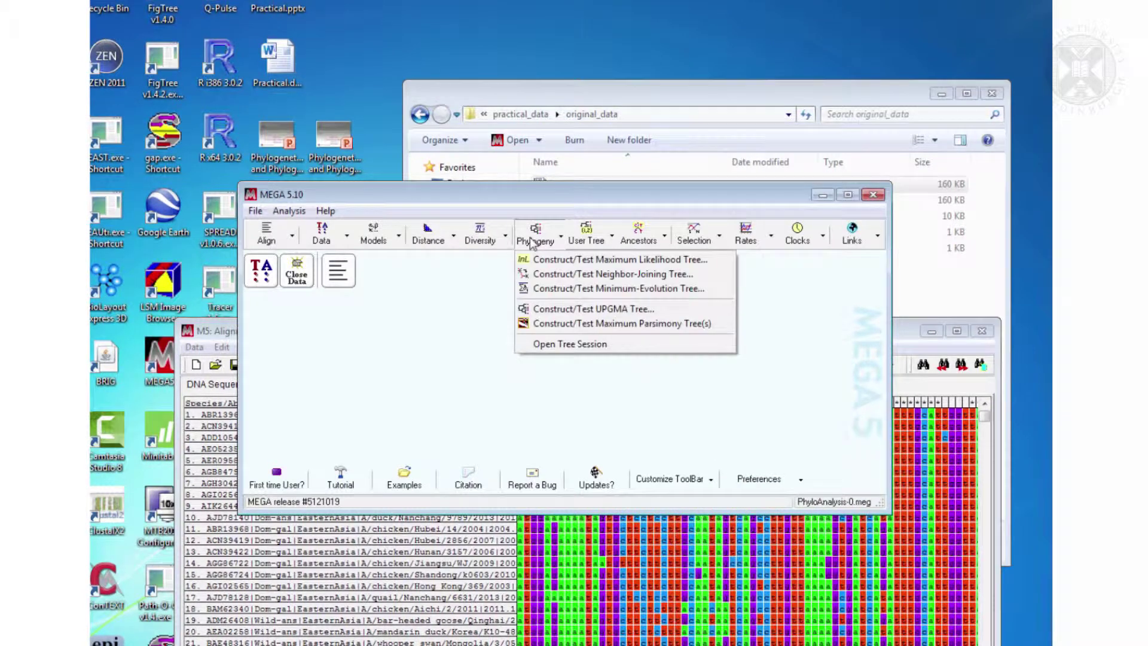
Step: Start a Neighbor-Joining tree on the active H5N1 data and enlarge its Analysis Preferences window
left_click(569, 277)
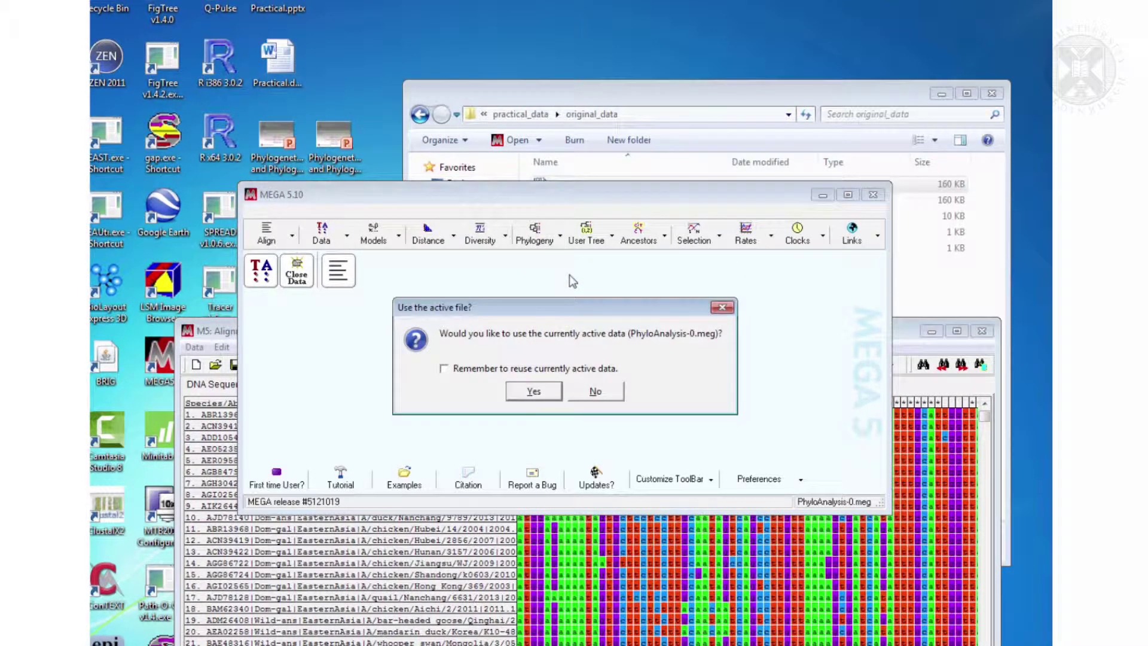
left_click(534, 392)
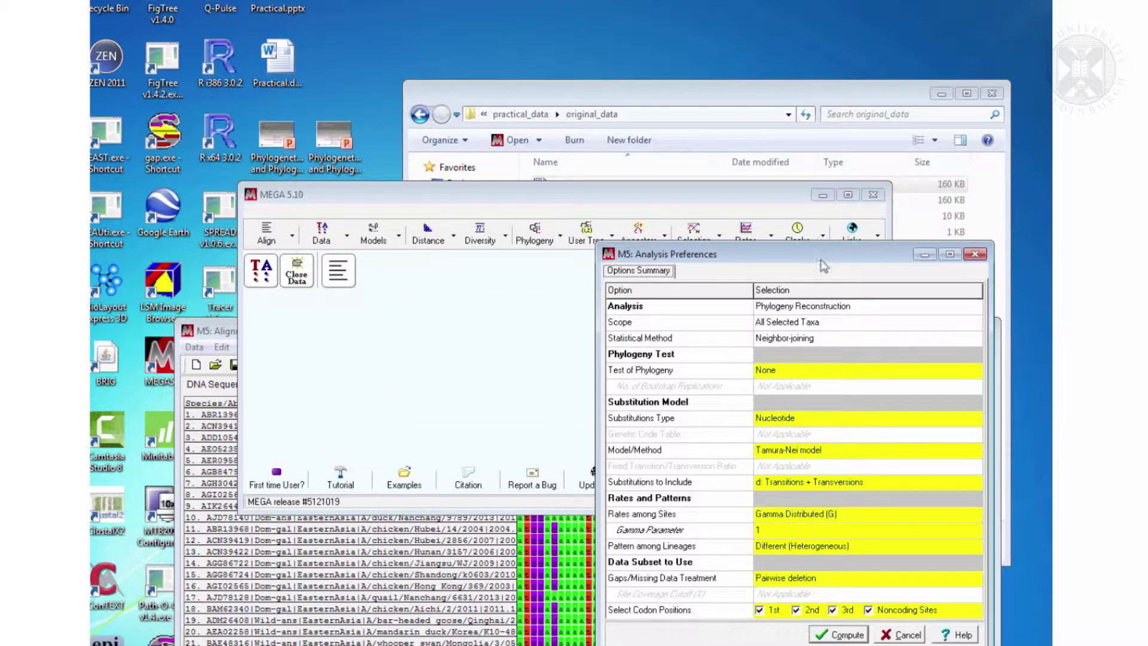
left_click_drag(824, 266, 426, 43)
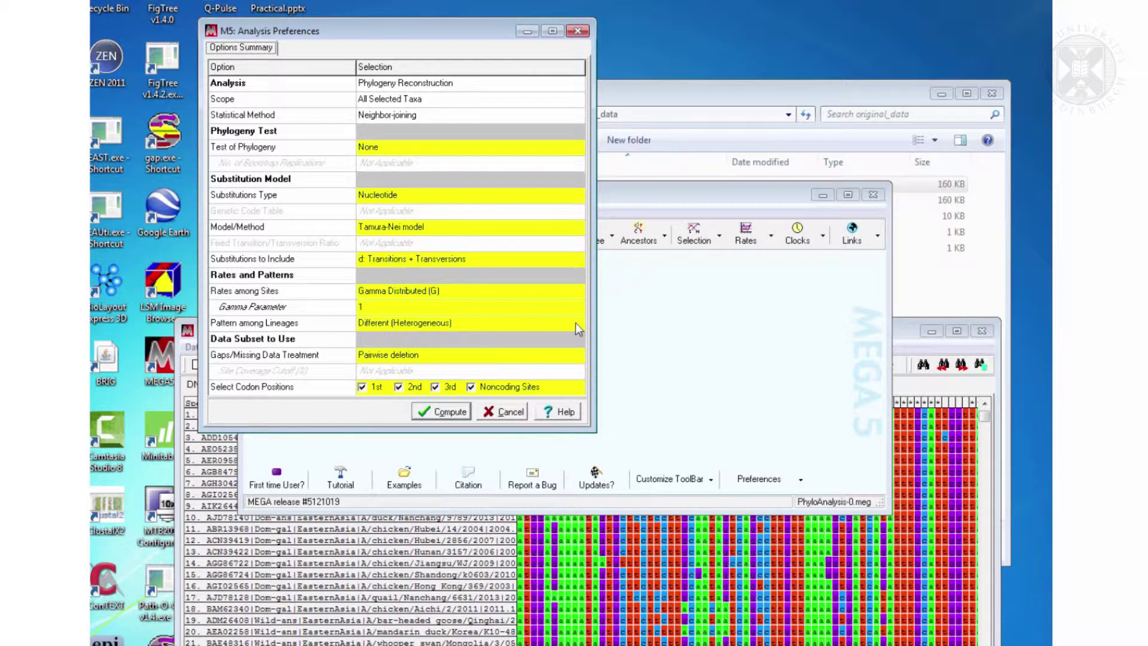
left_click_drag(583, 428, 744, 541)
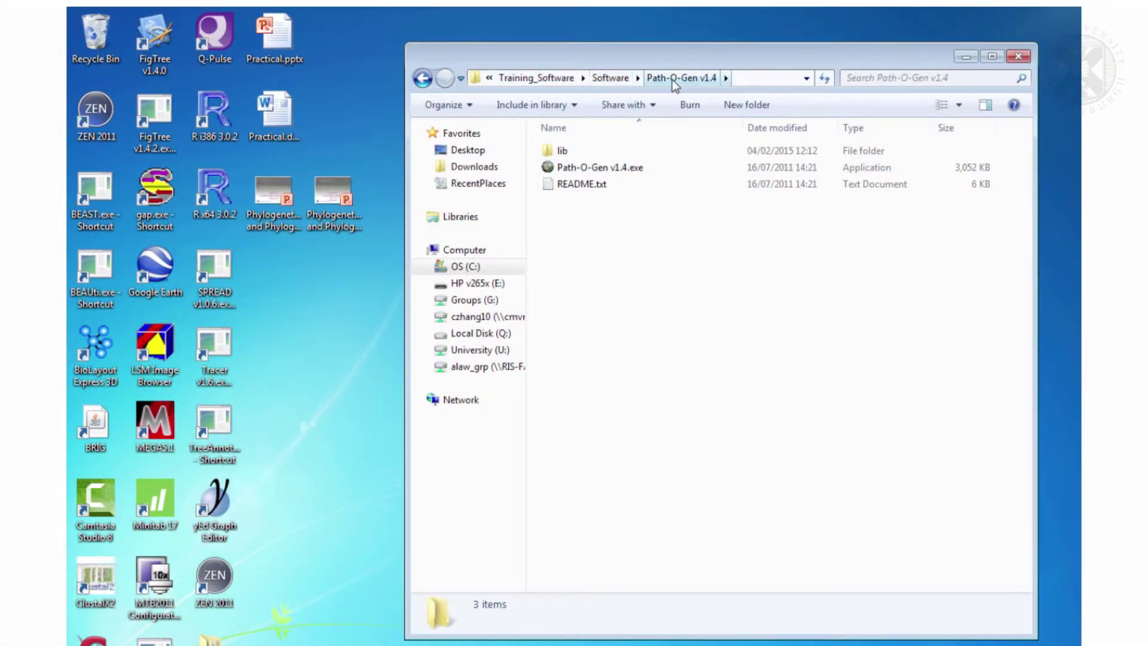
Step: Launch Path-O-Gen v1.4 and browse its open dialog to the C: drive
left_click(609, 171)
double_click(609, 171)
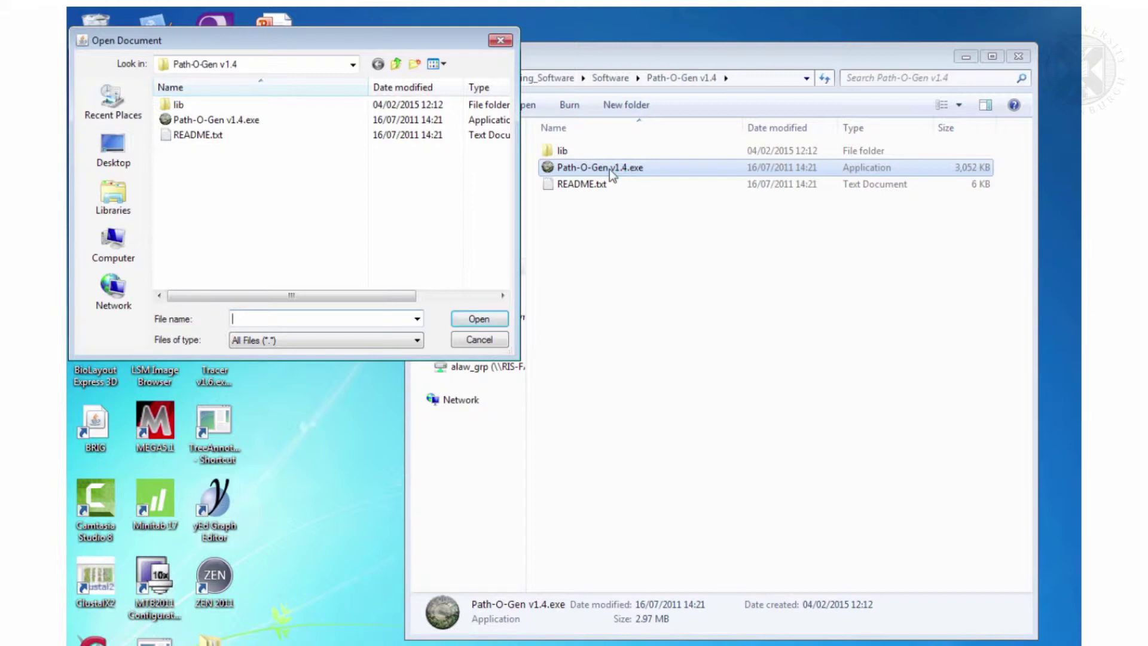
left_click(356, 67)
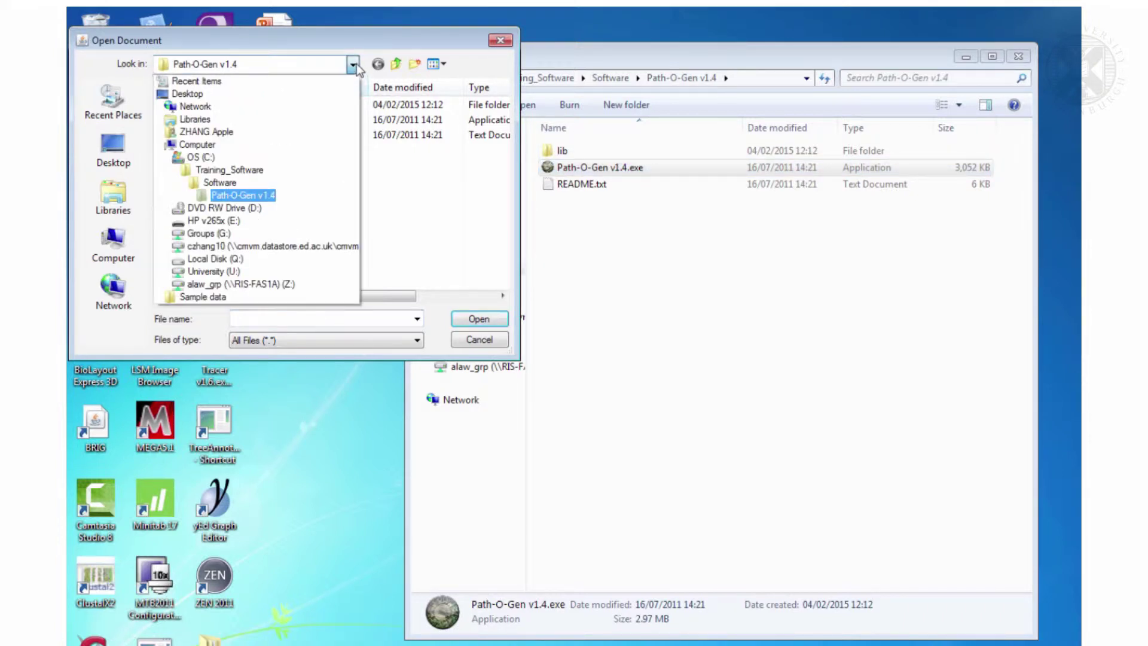
left_click(246, 158)
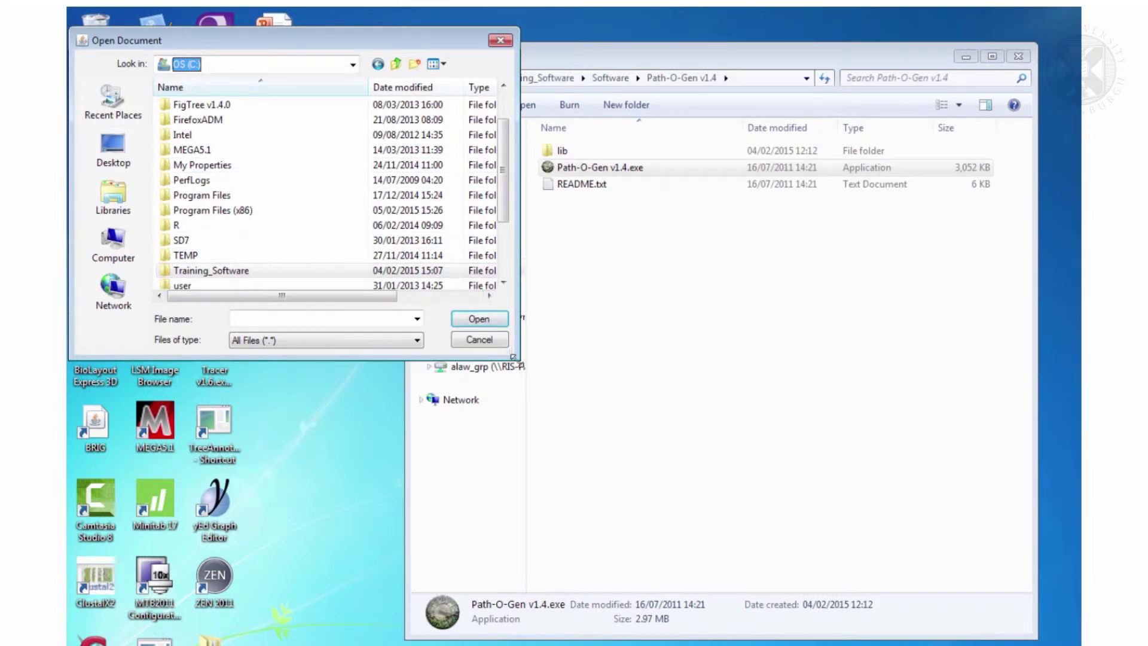
left_click_drag(518, 360, 693, 594)
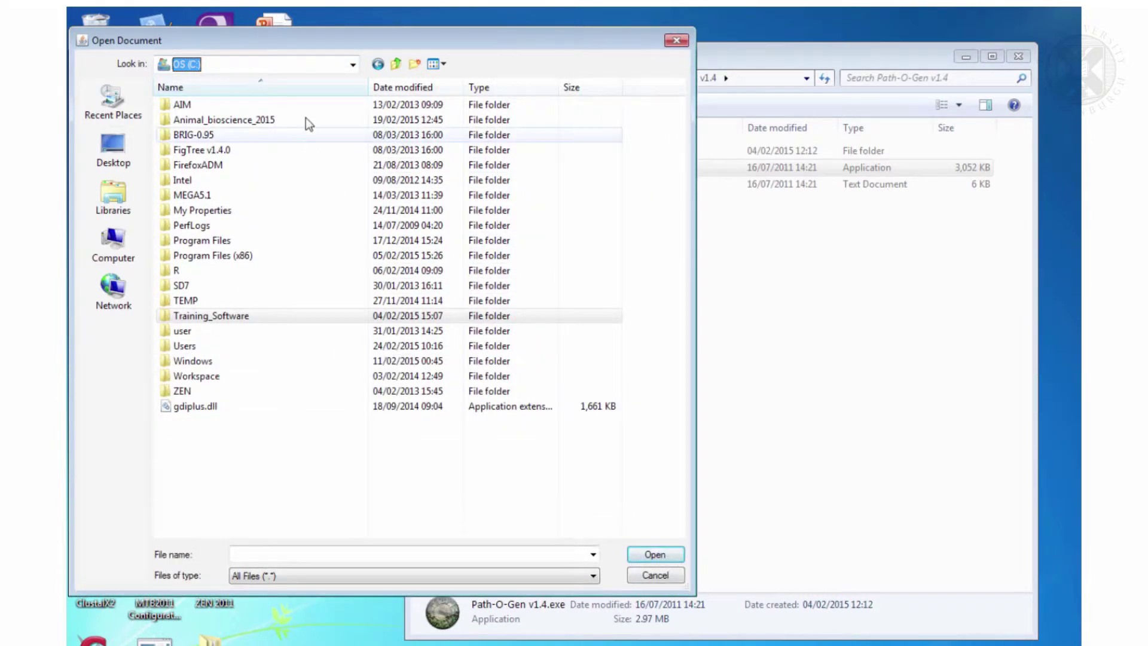
Step: Open H5N1_HA_sel5regions_tn93_nj.nwk from practical_data's NJ_tree folder
double_click(246, 119)
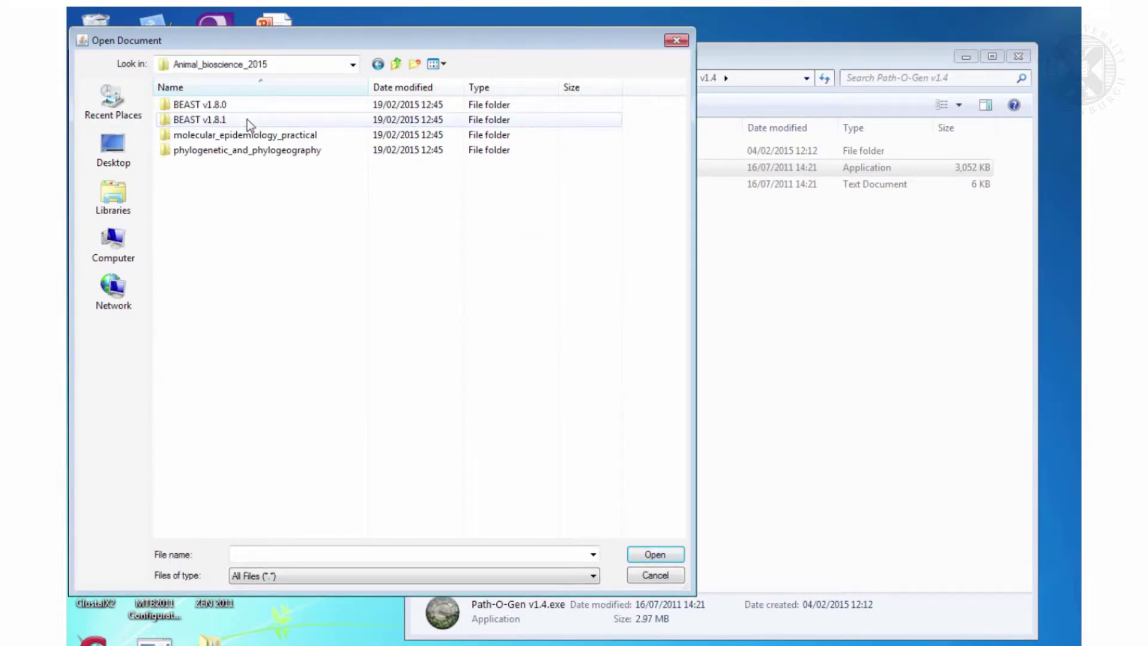
double_click(255, 151)
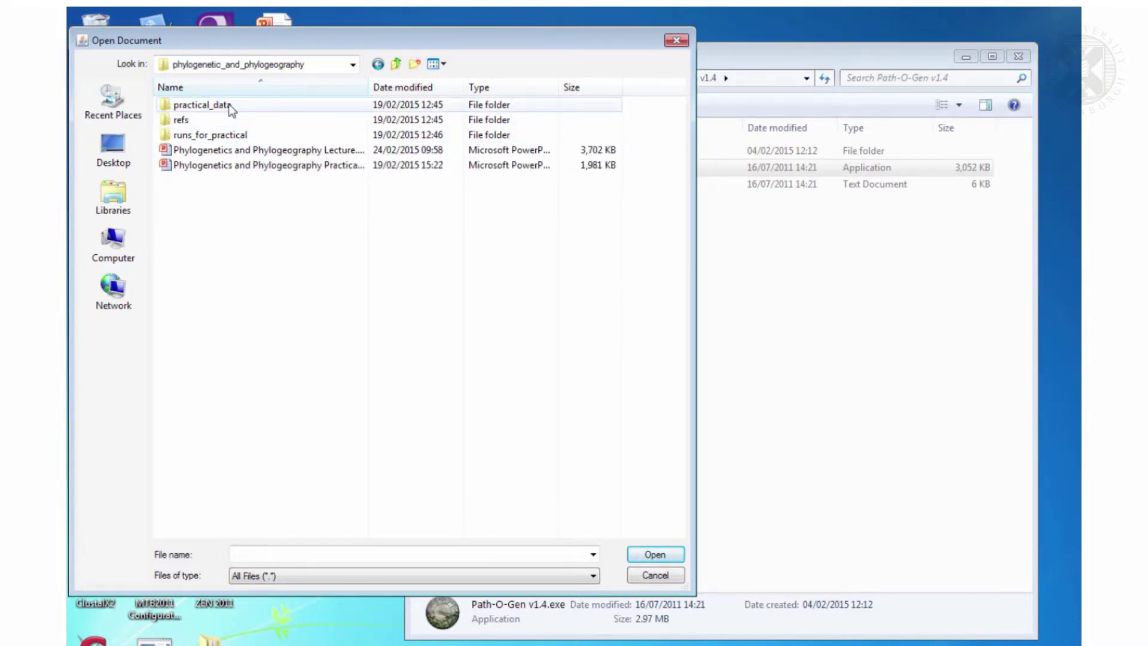
double_click(228, 104)
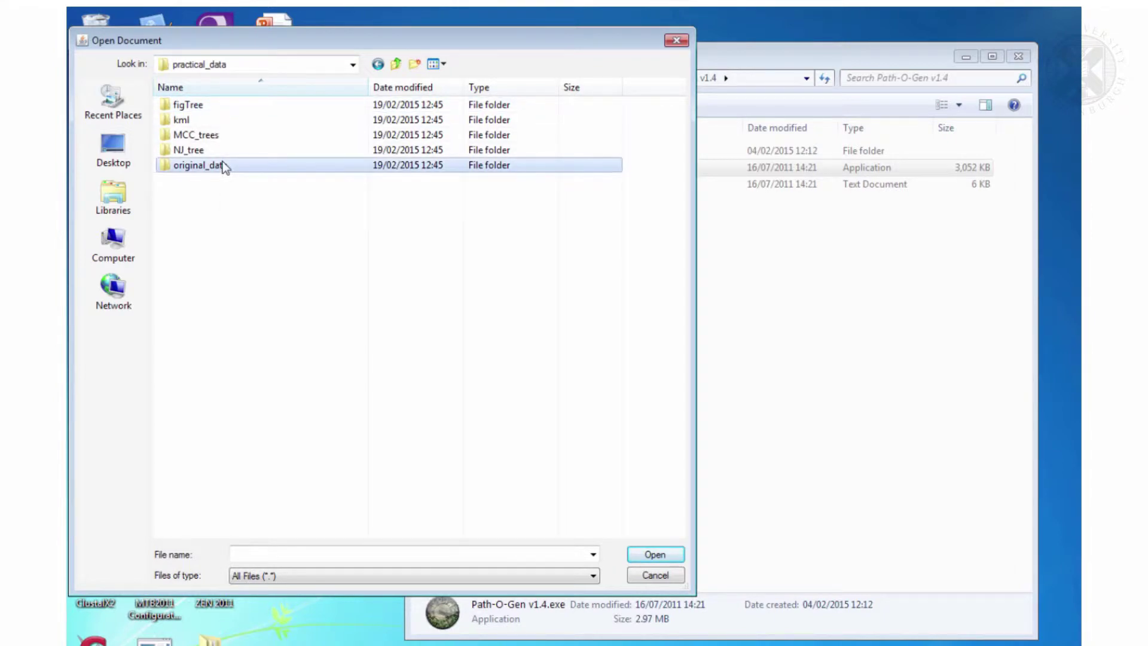
double_click(212, 151)
left_click(250, 108)
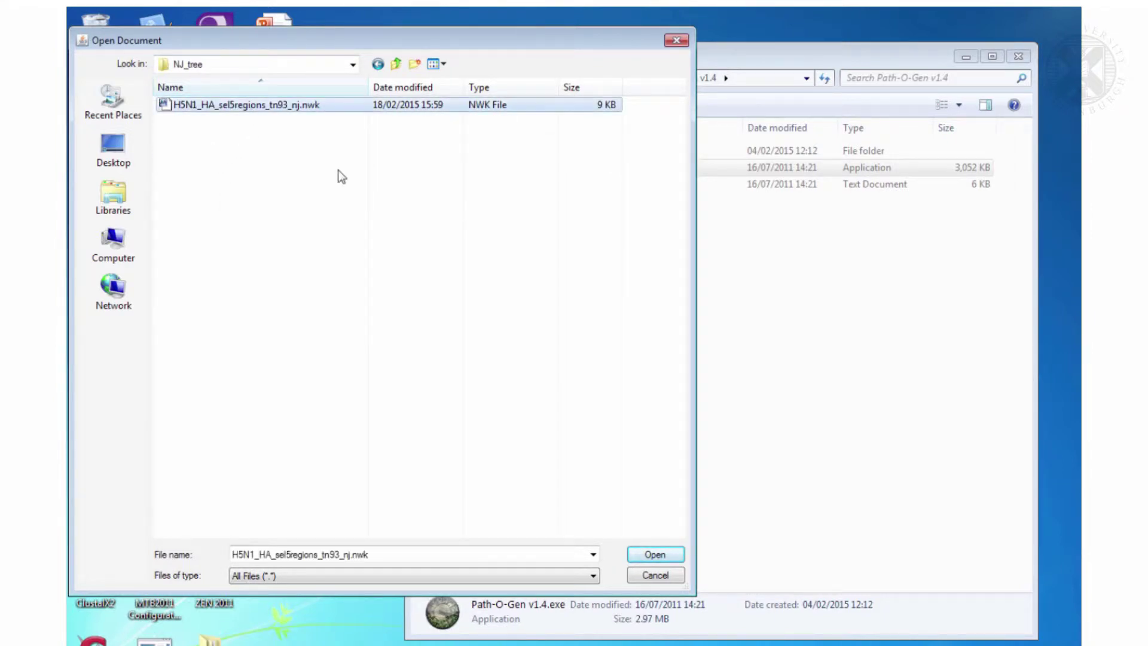
left_click(639, 556)
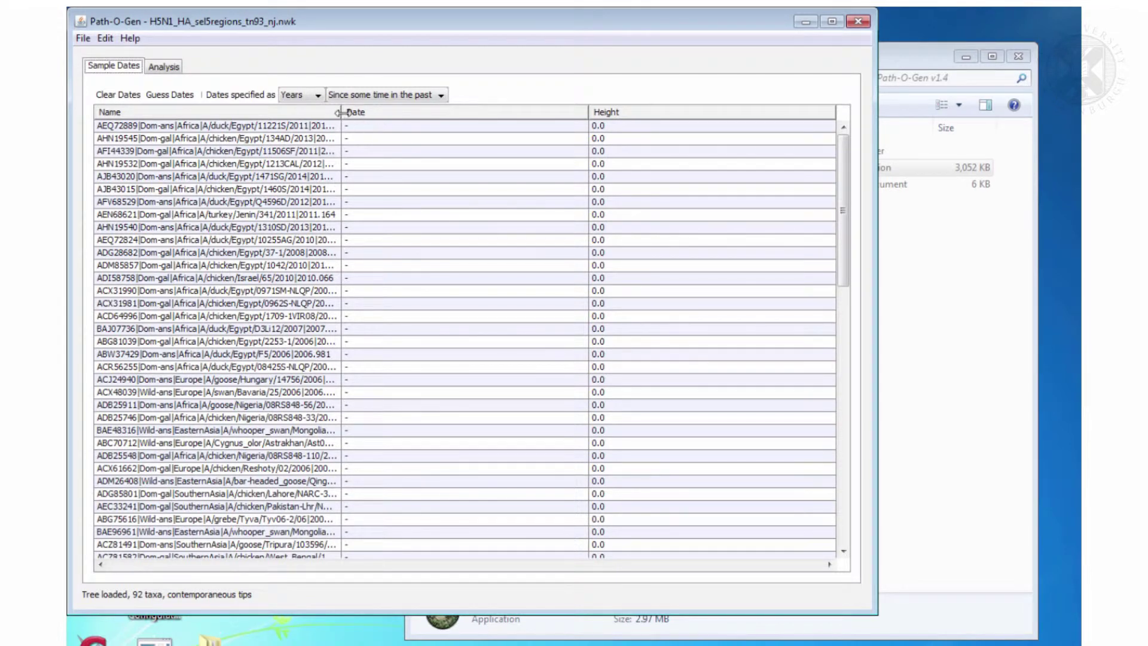
Step: Widen the Name column and guess tip dates from the last number in each taxon name
left_click_drag(339, 112, 482, 112)
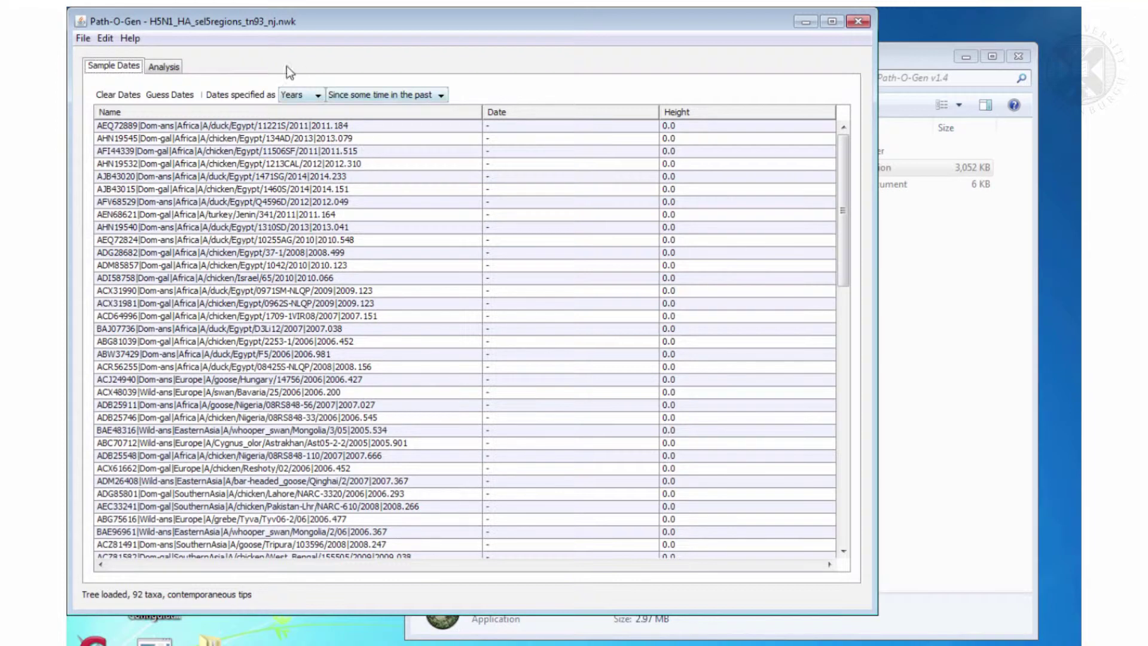
left_click(168, 95)
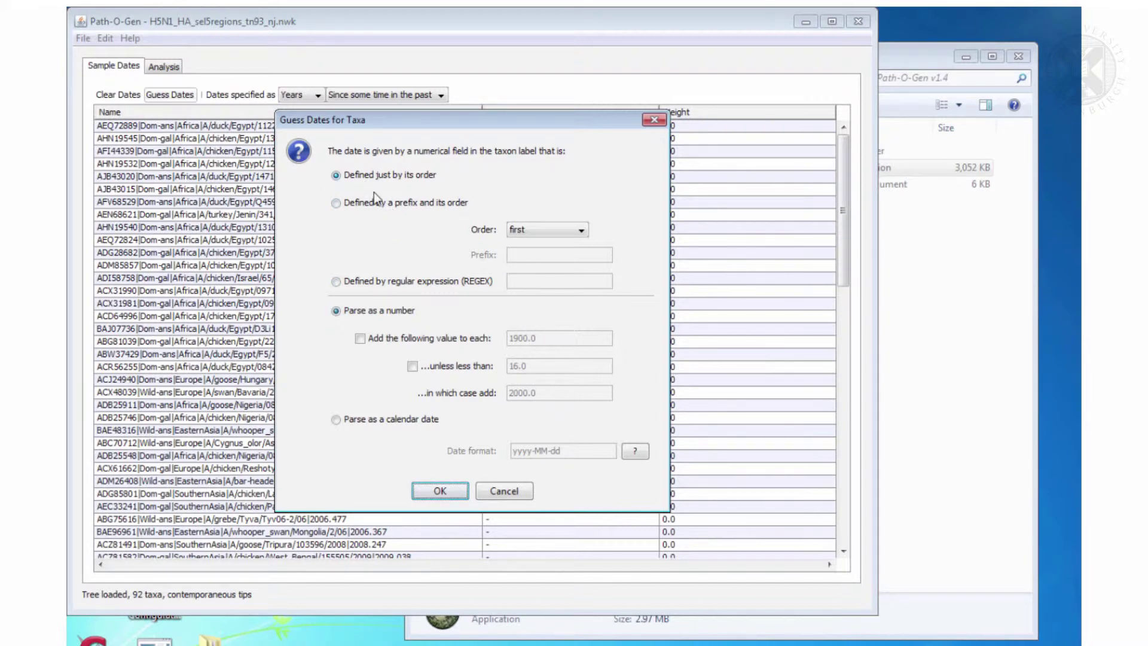
left_click(567, 231)
left_click(537, 332)
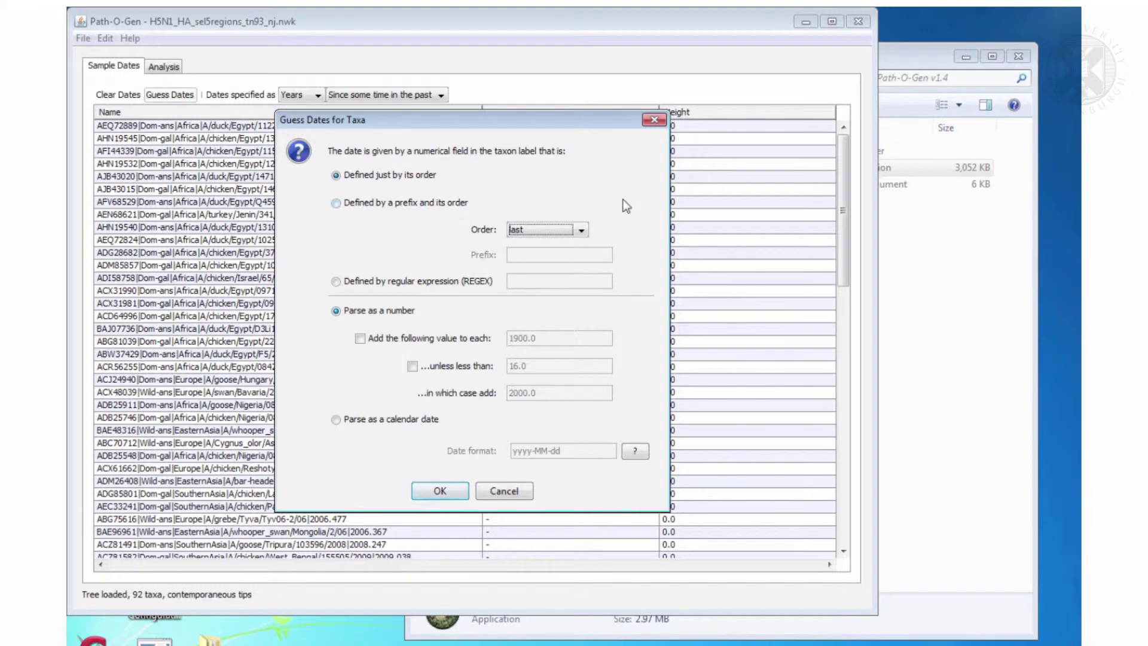
left_click(440, 491)
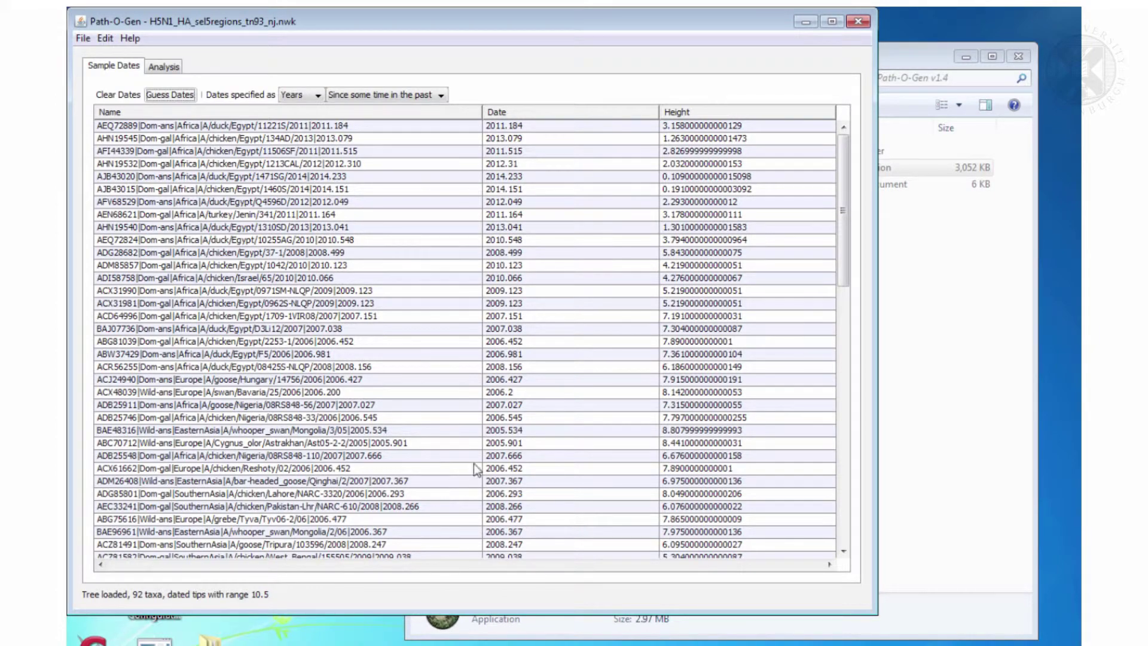
Step: Scroll through the list of dated taxa
left_click_drag(839, 151, 830, 476)
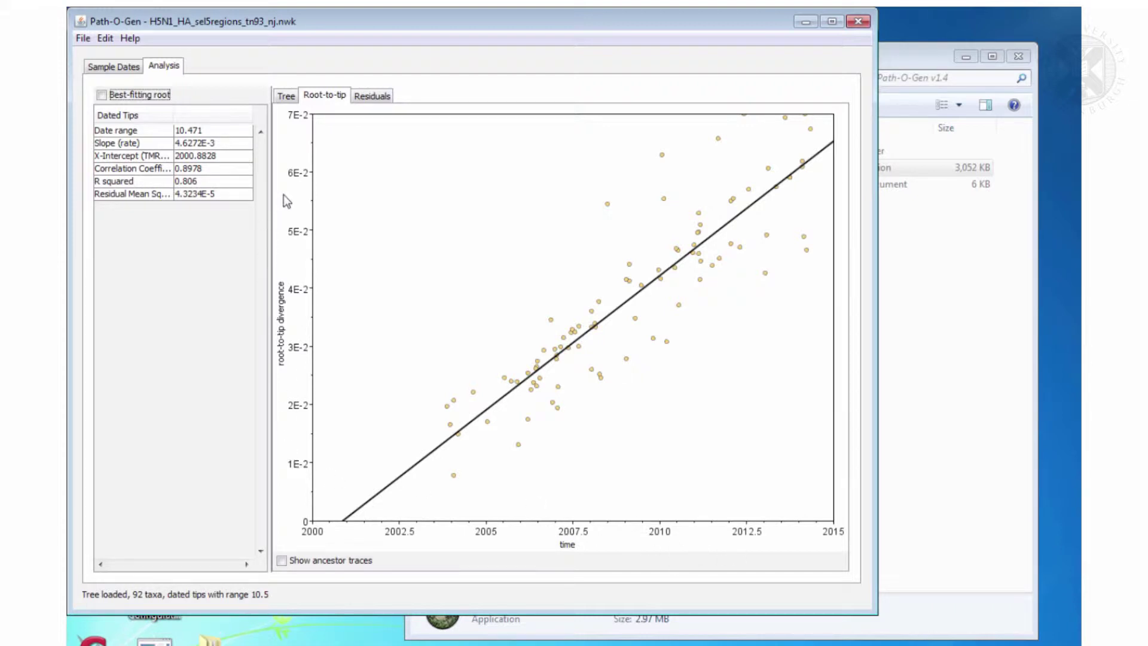
Step: Show ancestor traces on the root-to-tip plot and isolate one outlying tip's trace
left_click(285, 96)
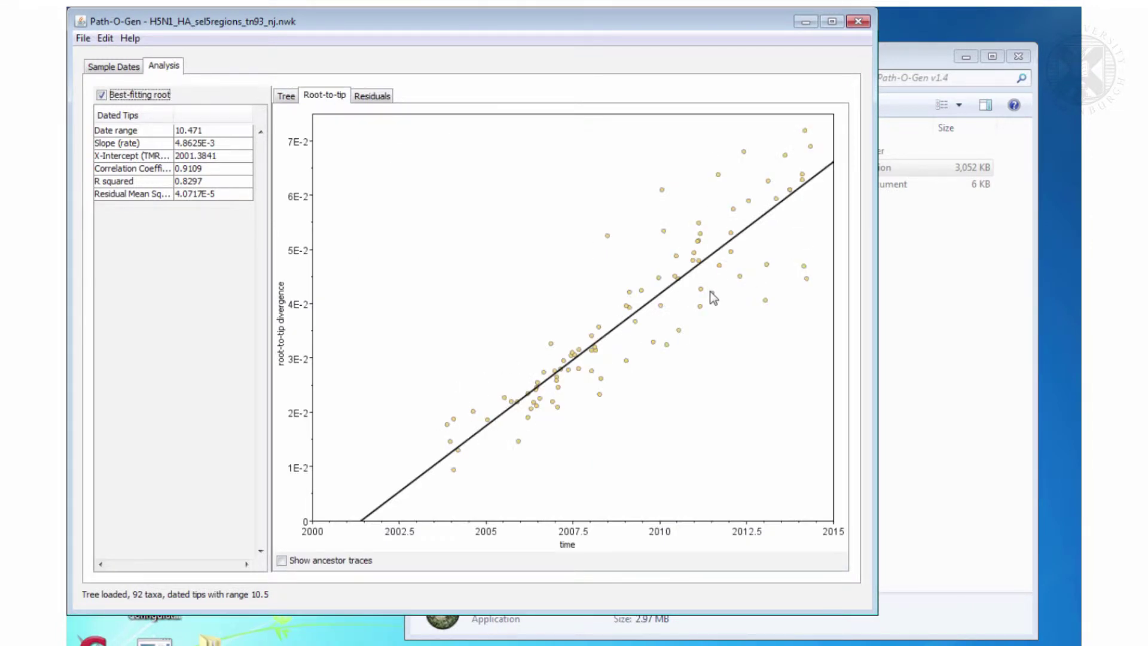
left_click(281, 561)
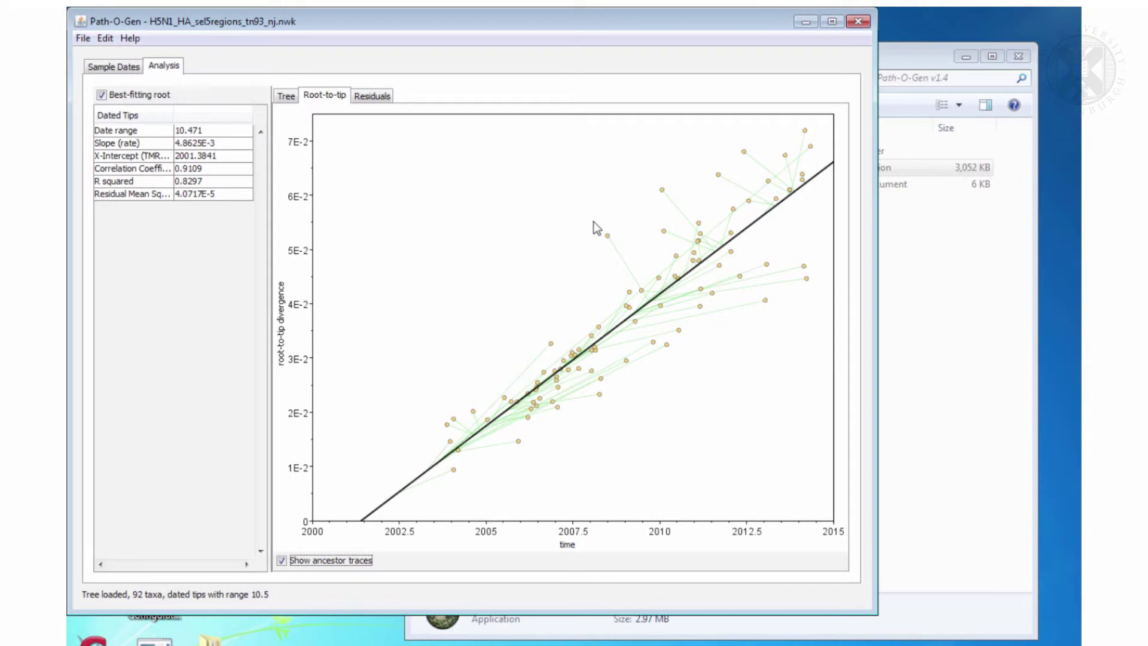
left_click(607, 235)
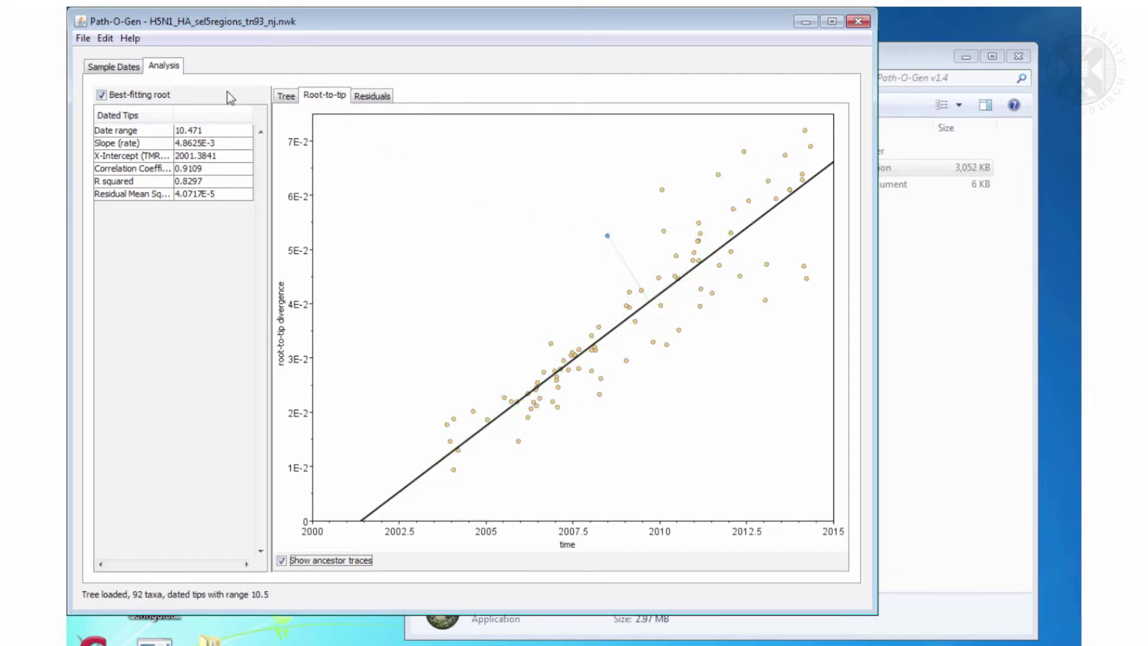
left_click(285, 96)
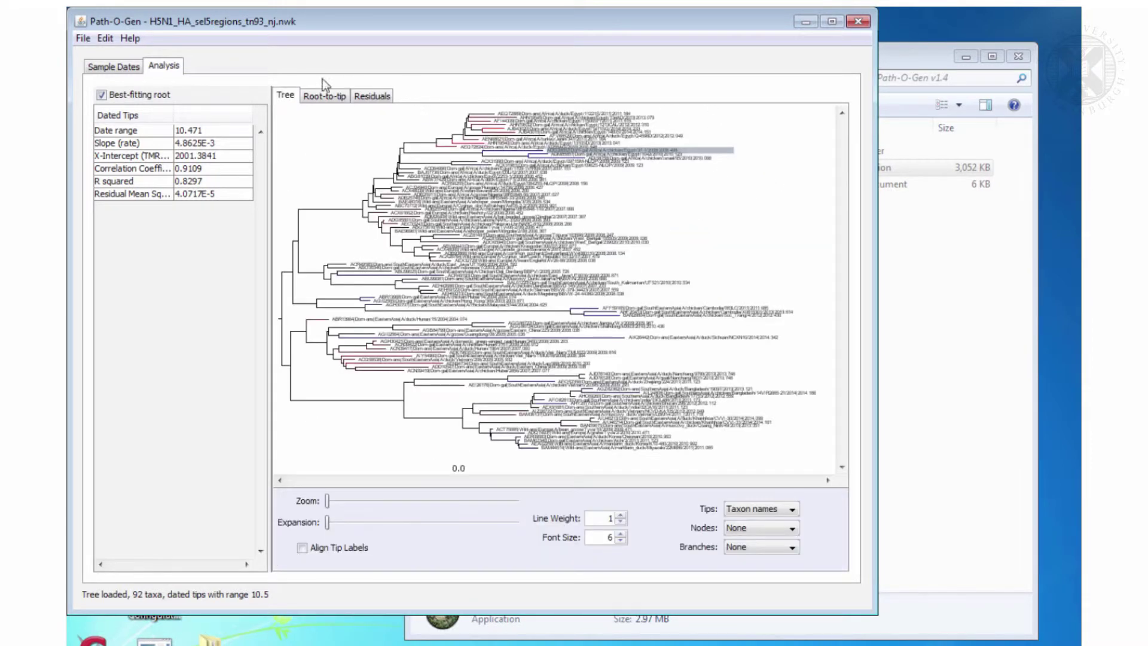
left_click(326, 97)
left_click(695, 411)
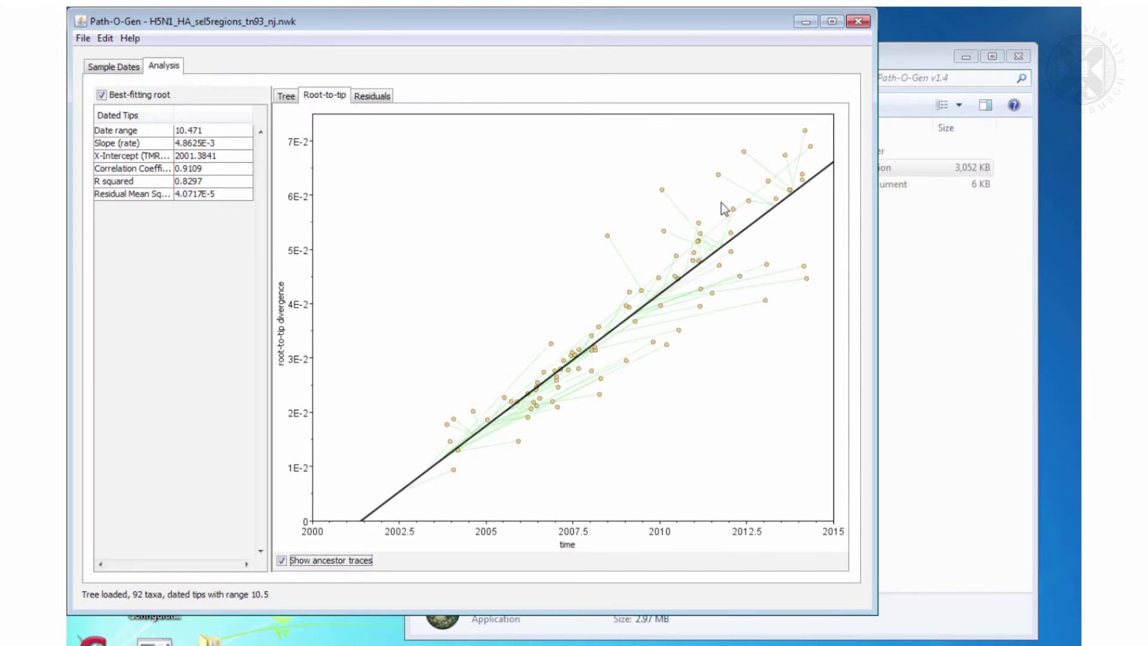
Step: Isolate the trace of a tip near 2012, locate it in the tree, then deselect it
left_click(734, 210)
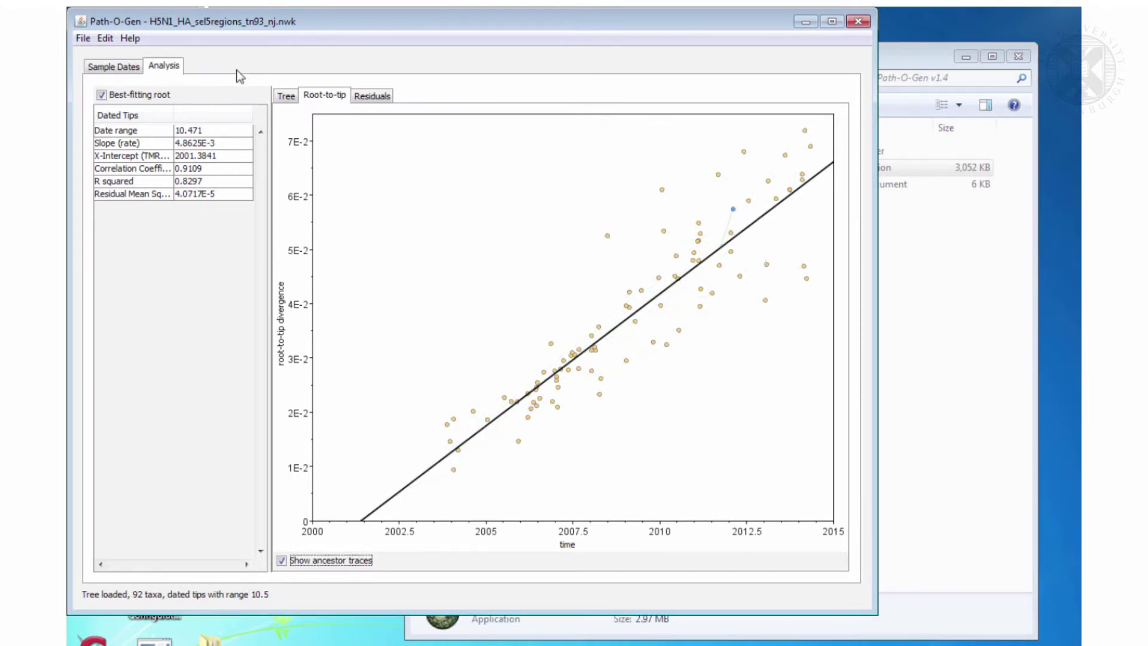
left_click(286, 97)
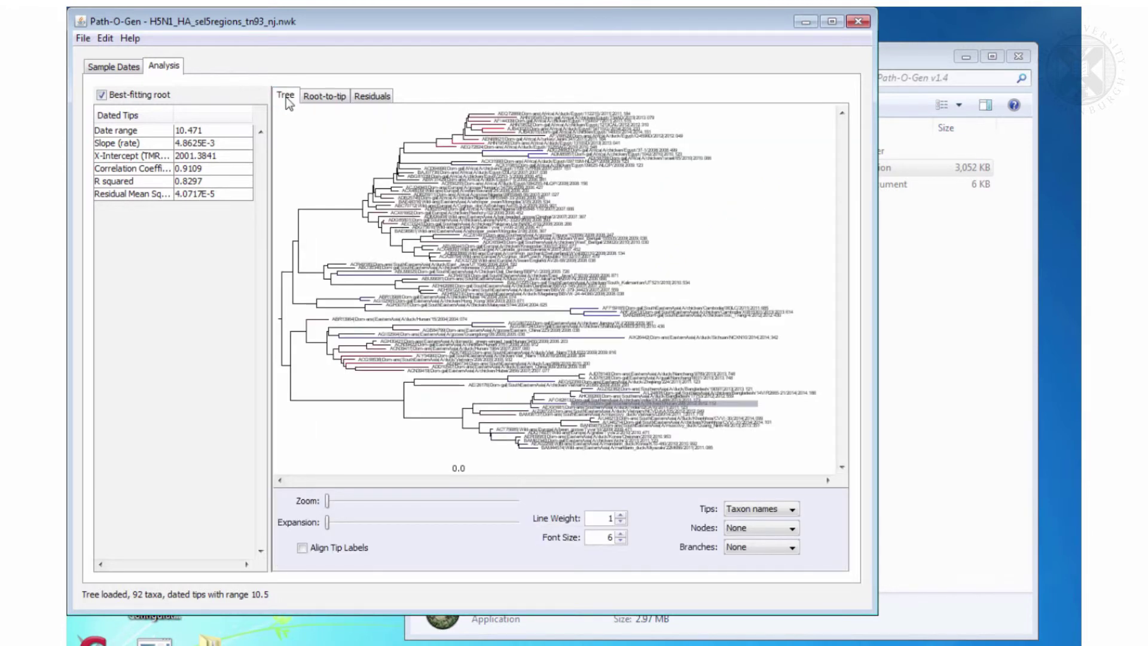
left_click(306, 100)
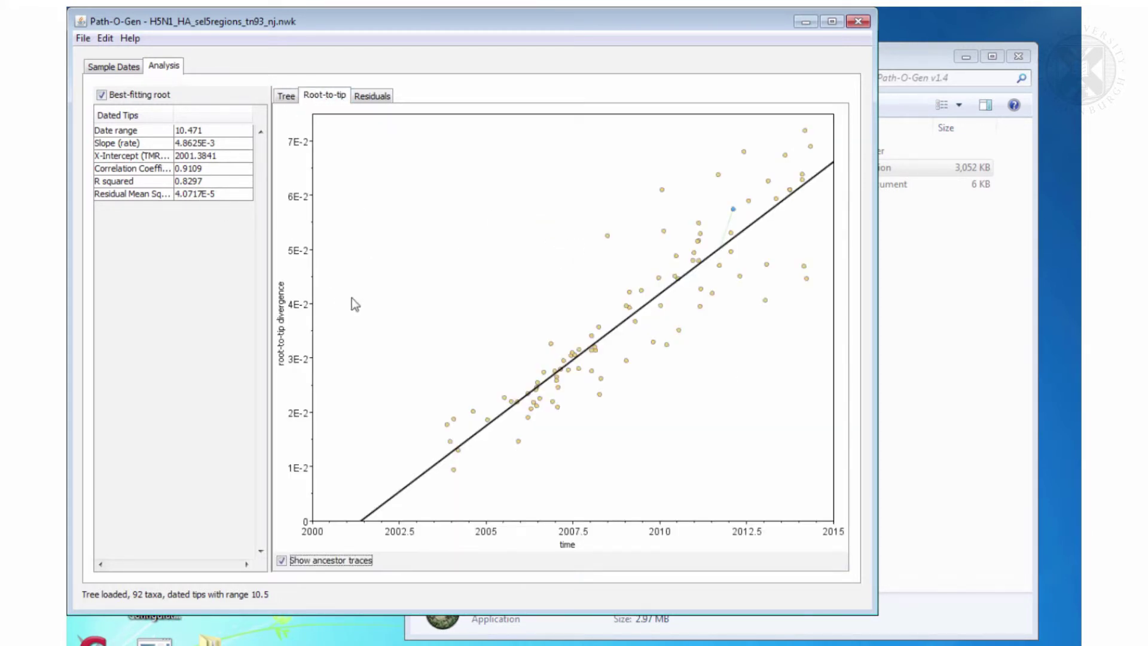
left_click(396, 283)
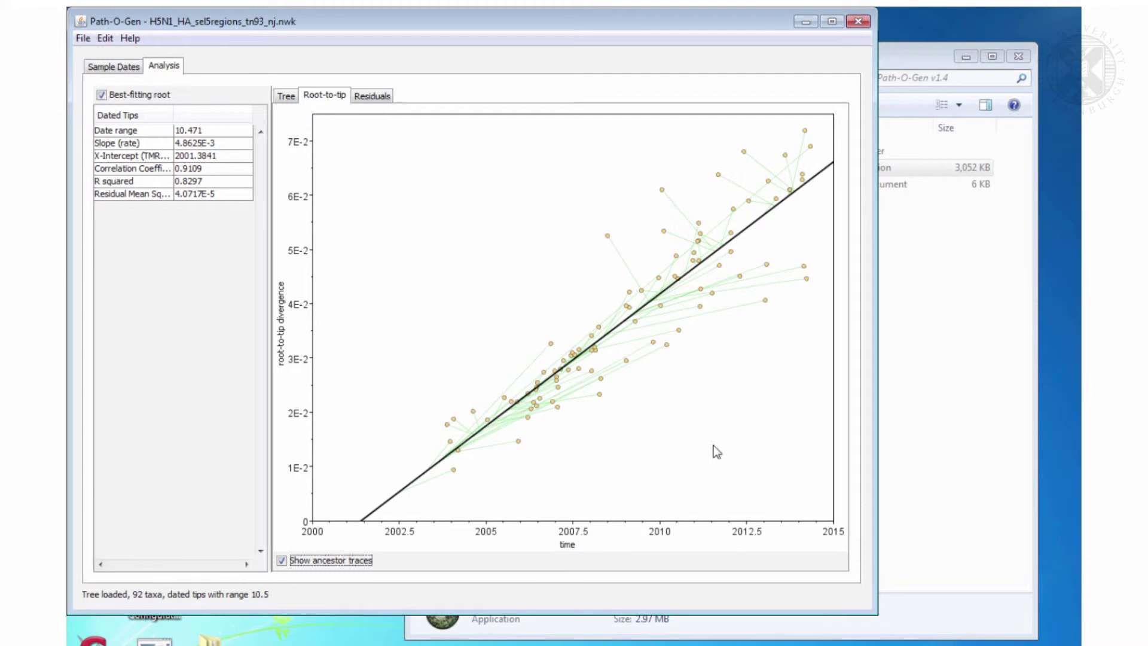